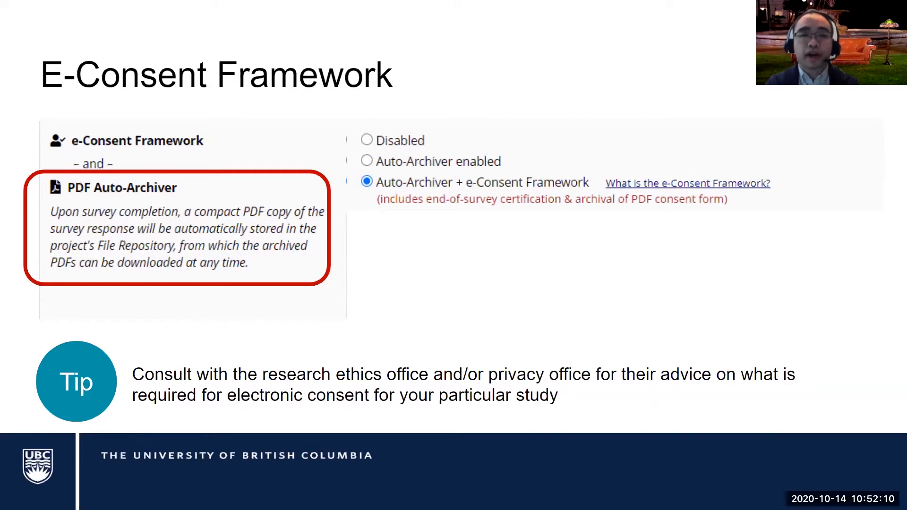
Leave the slideshow, switch to the Introduction to REDCap Demo #3 project and open the Consent Form instrument's survey settings
key(Escape)
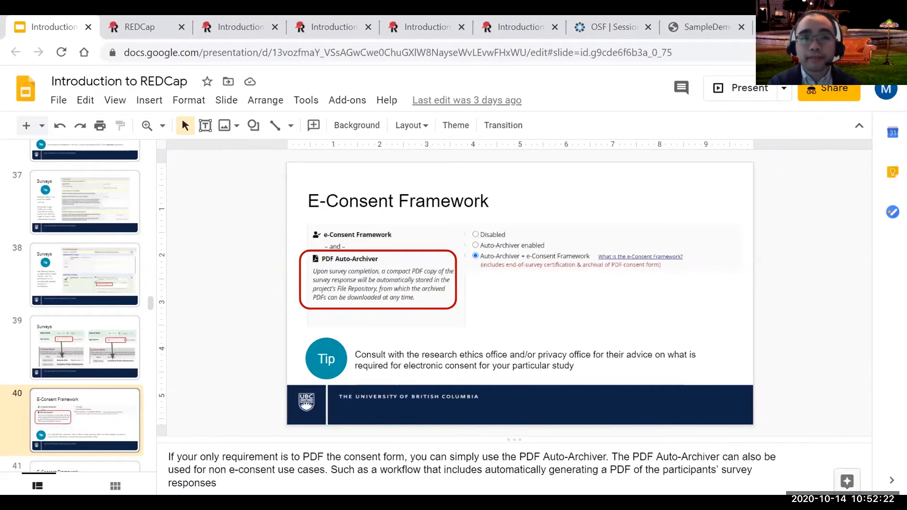
click(432, 37)
scroll(280, 352, down, 3)
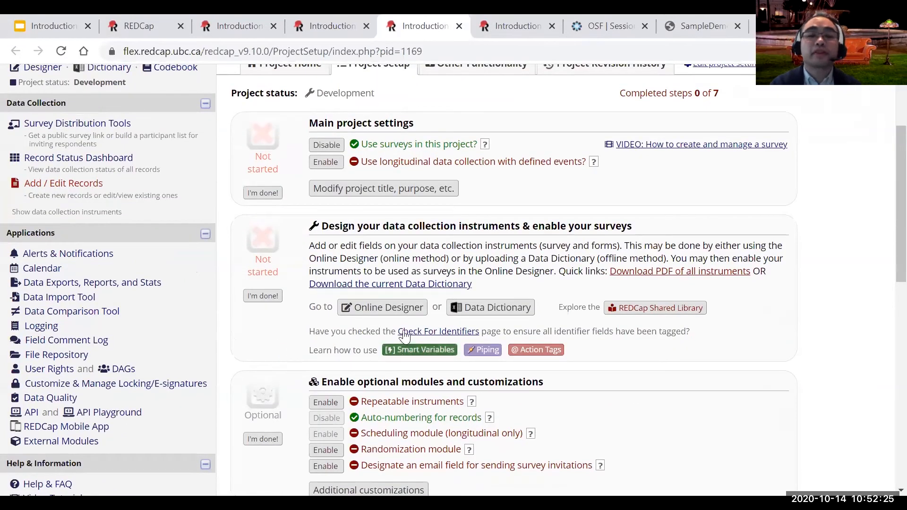
click(383, 308)
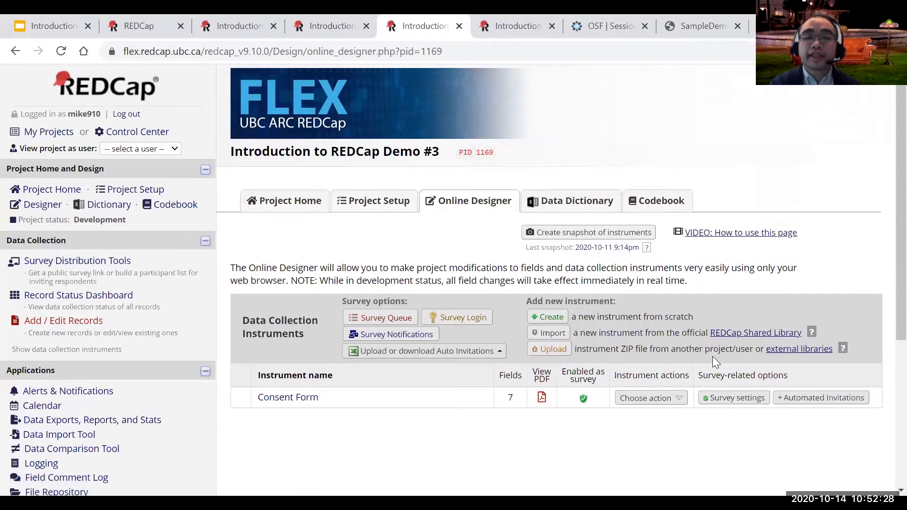
click(737, 398)
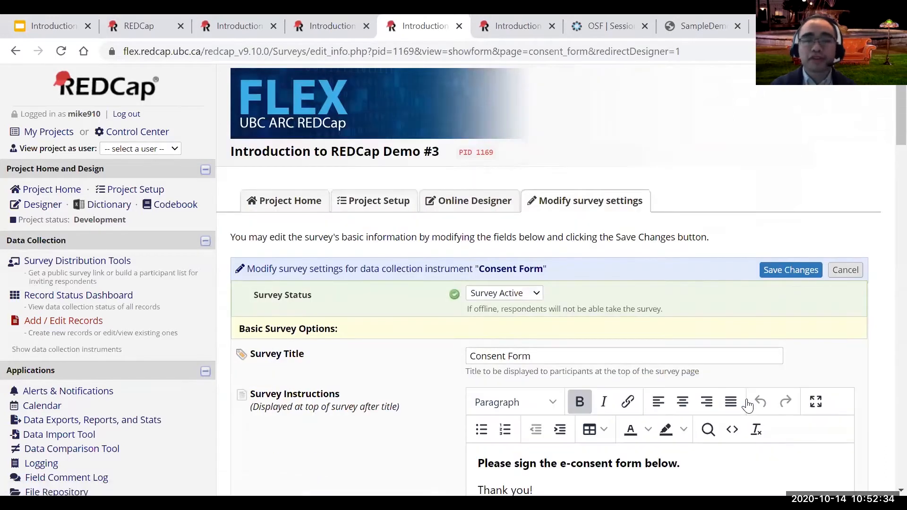
Set the e-Consent Framework and PDF Auto-Archiver option to Auto-Archiver + e-Consent Framework in the survey termination options
scroll(747, 405, down, 13)
scroll(747, 405, down, 20)
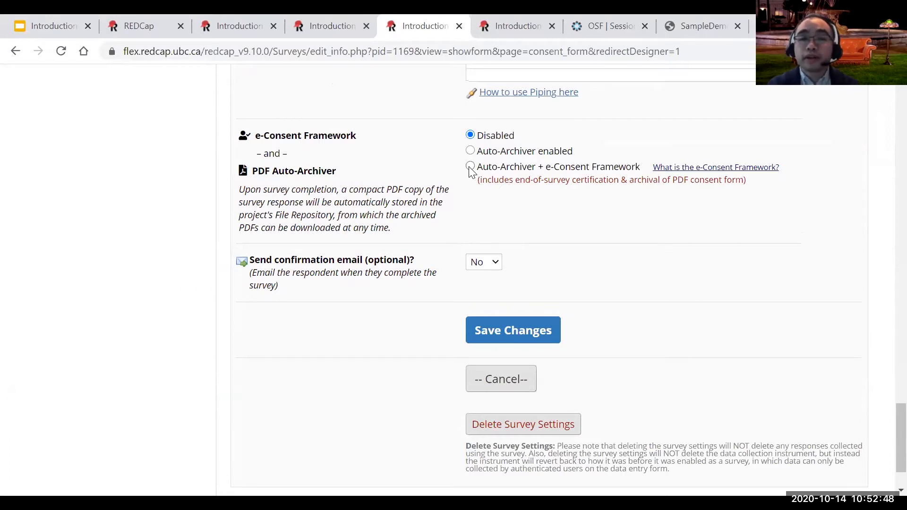
scroll(469, 170, up, 8)
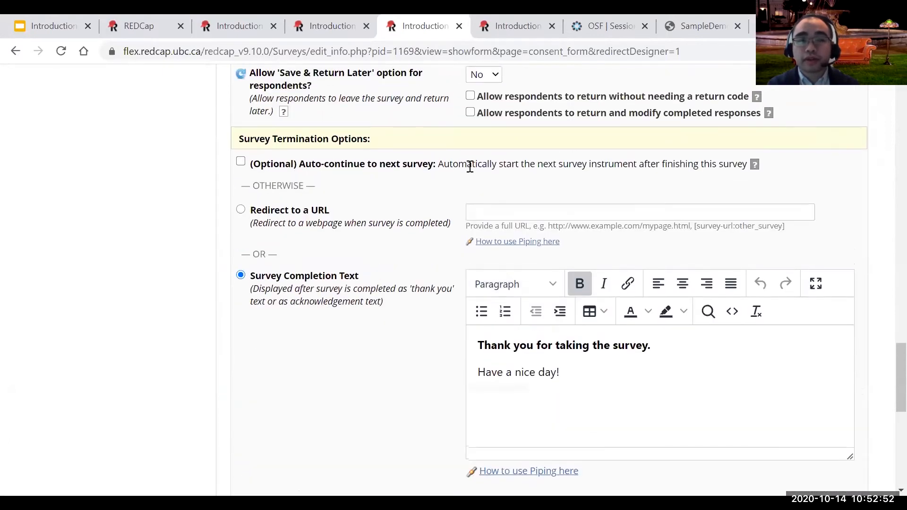
scroll(470, 166, up, 8)
scroll(468, 167, down, 14)
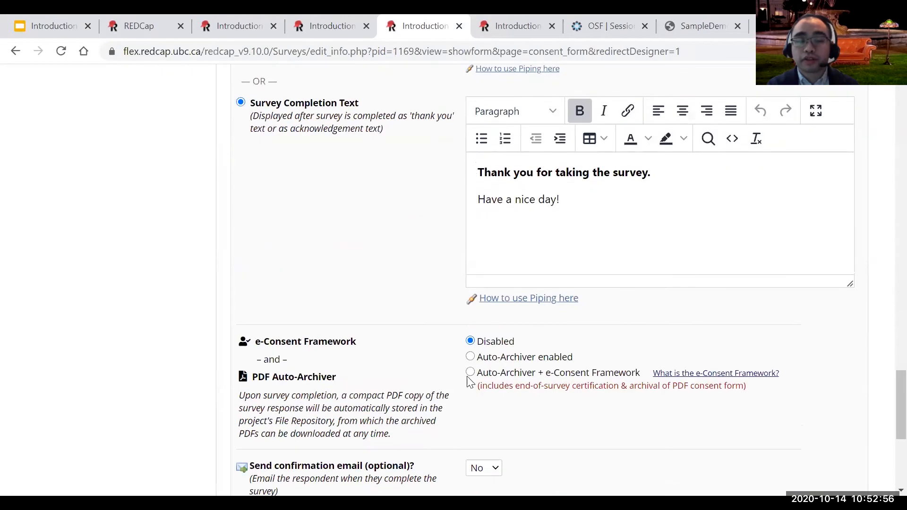
scroll(463, 278, down, 3)
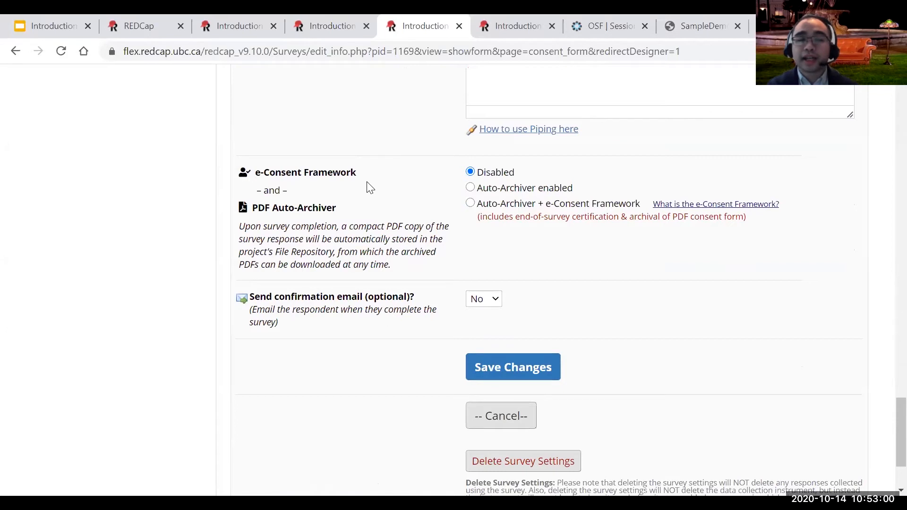
click(470, 204)
Review the archiving choices and the e-Consent Framework options, including user editing of responses and the e-Consent version
scroll(522, 290, down, 3)
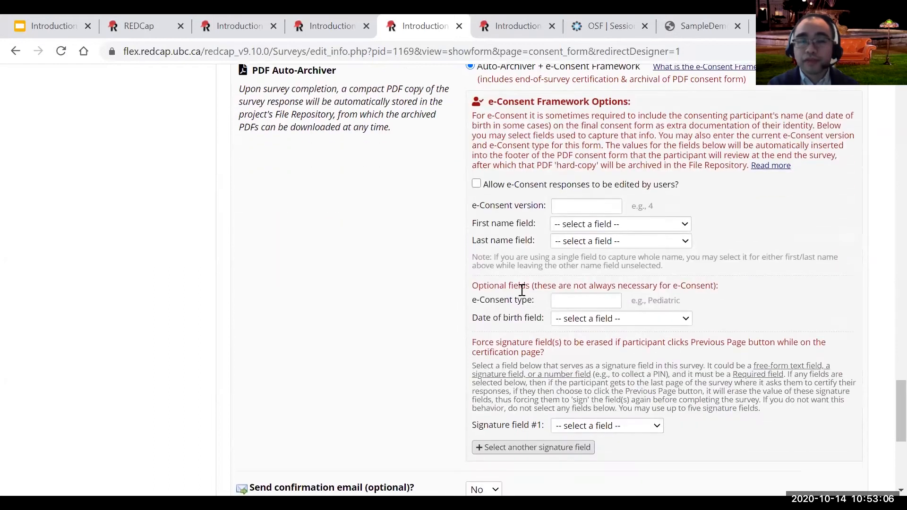
scroll(414, 304, up, 1)
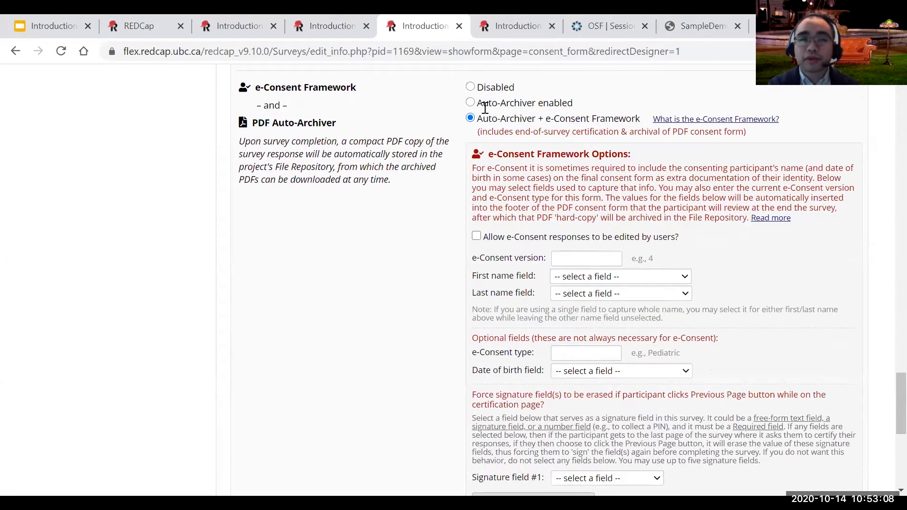
drag(478, 103, 585, 99)
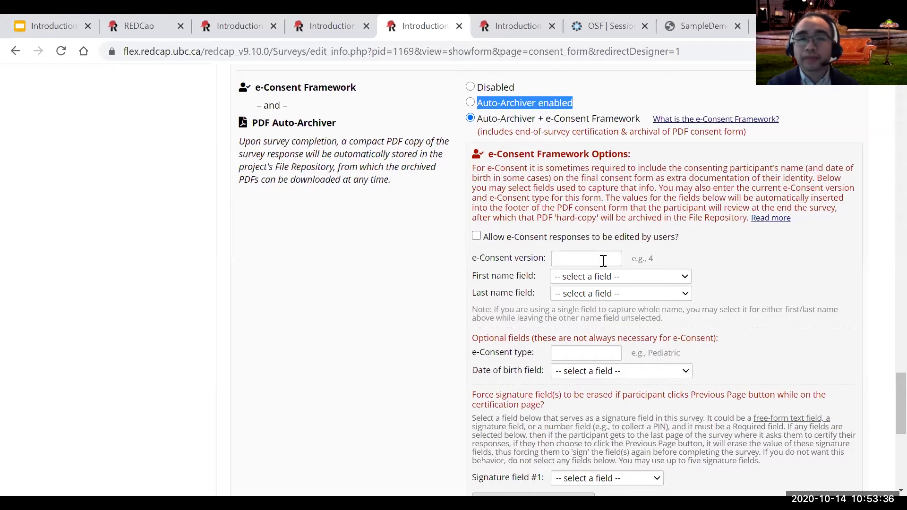
click(424, 245)
scroll(423, 245, down, 1)
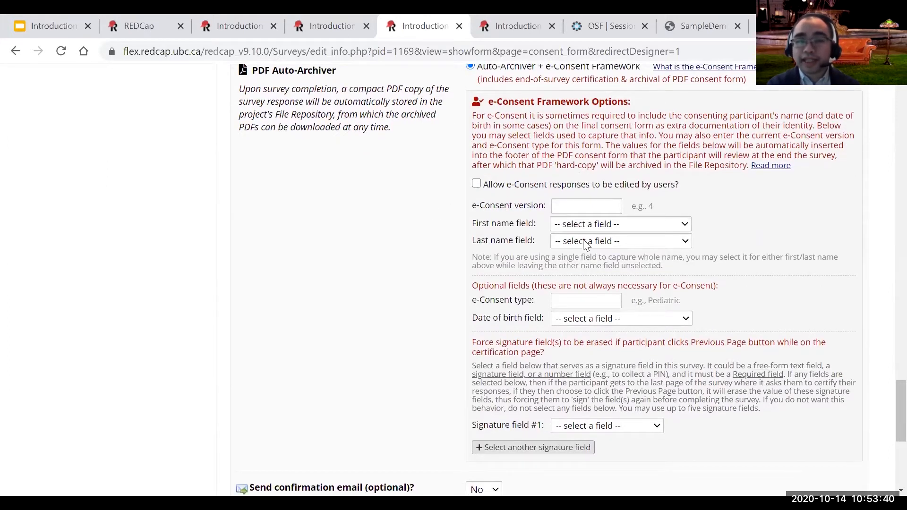
scroll(586, 243, down, 1)
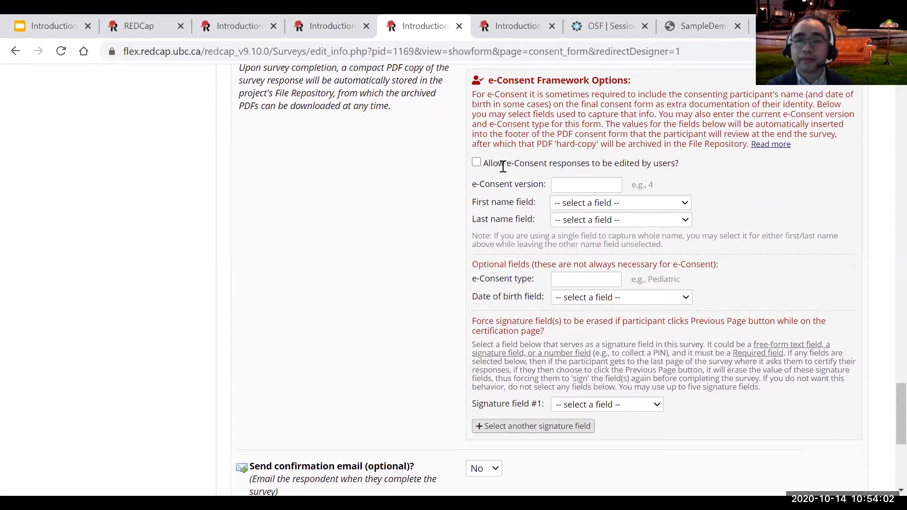
scroll(503, 166, down, 1)
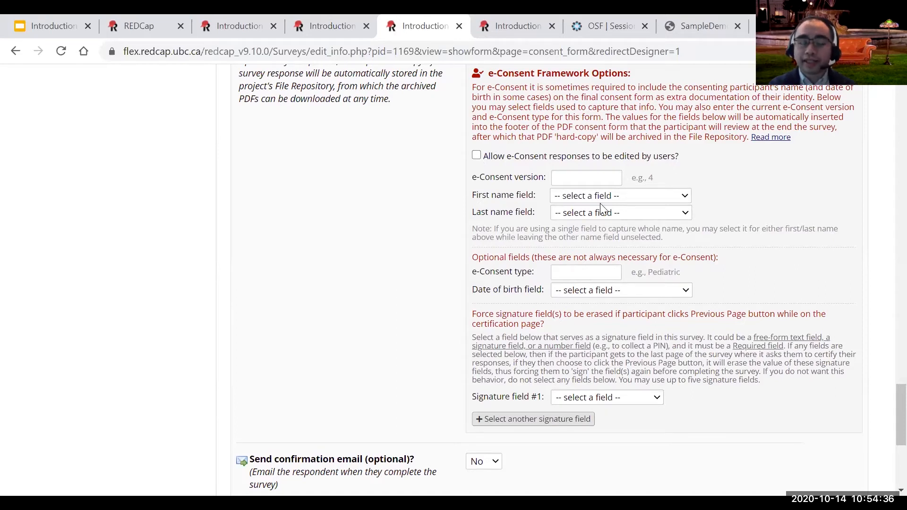
scroll(586, 175, down, 1)
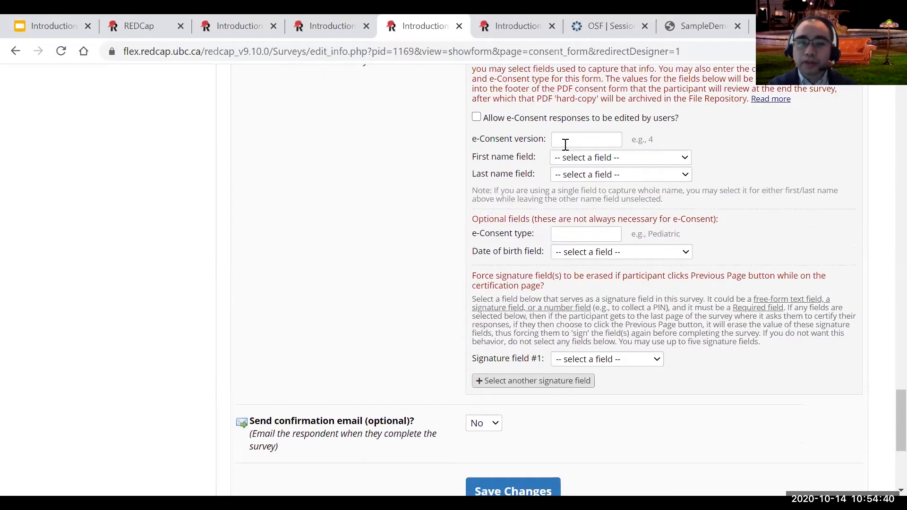
click(573, 140)
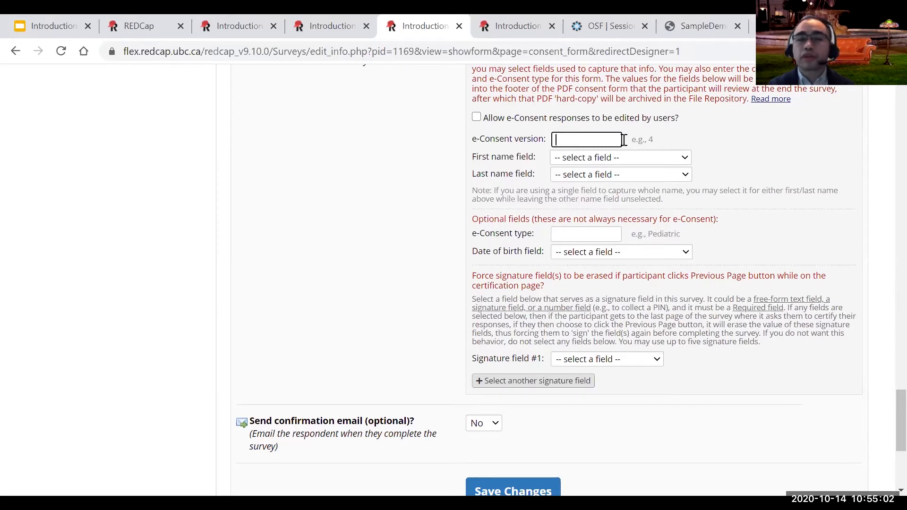
scroll(611, 138, down, 1)
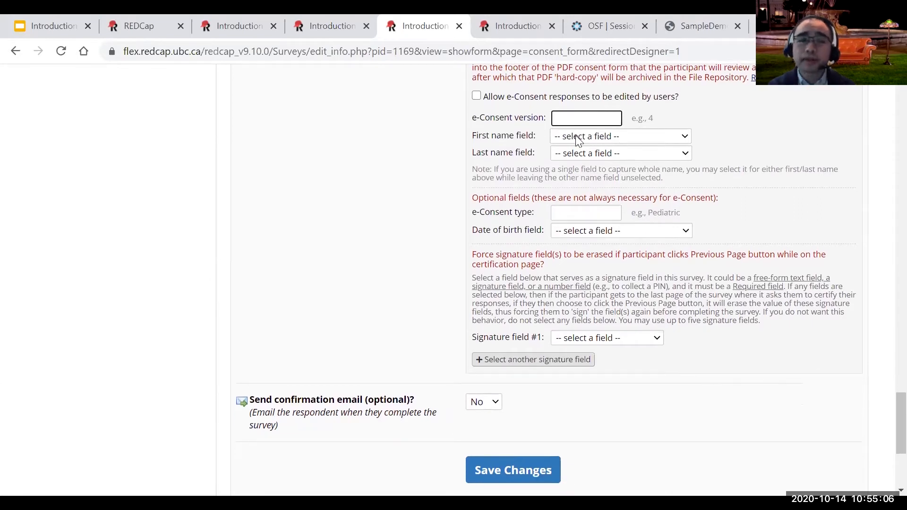
Assign firstname "First Name" as the e-Consent first name field and lastname "Last Name" as the last name field
drag(475, 136, 539, 151)
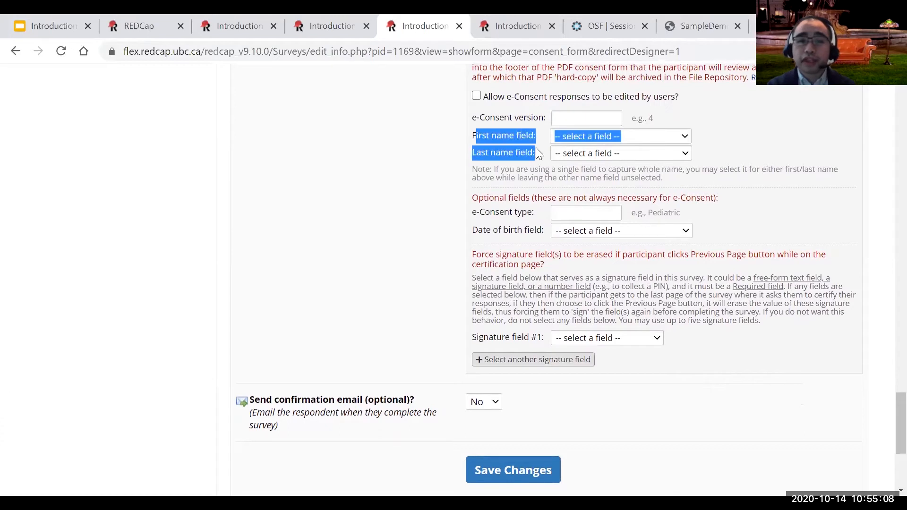
click(612, 139)
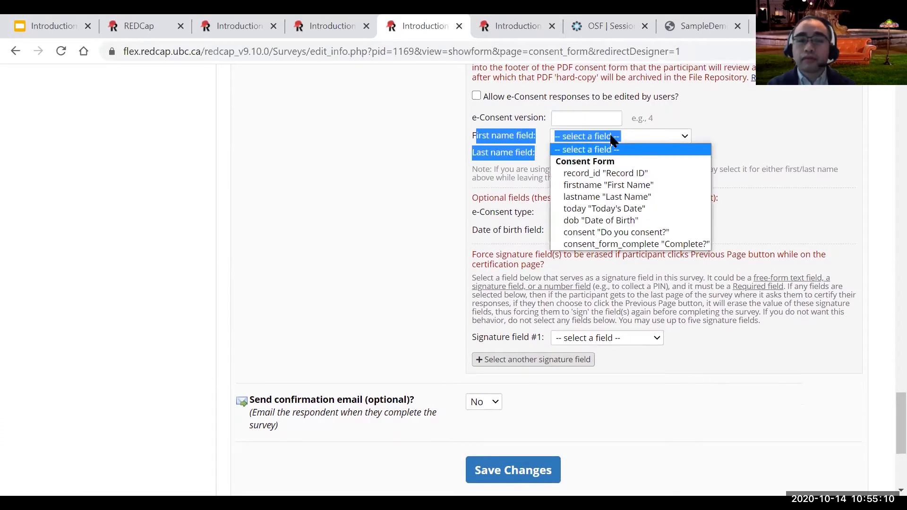
click(611, 185)
click(599, 154)
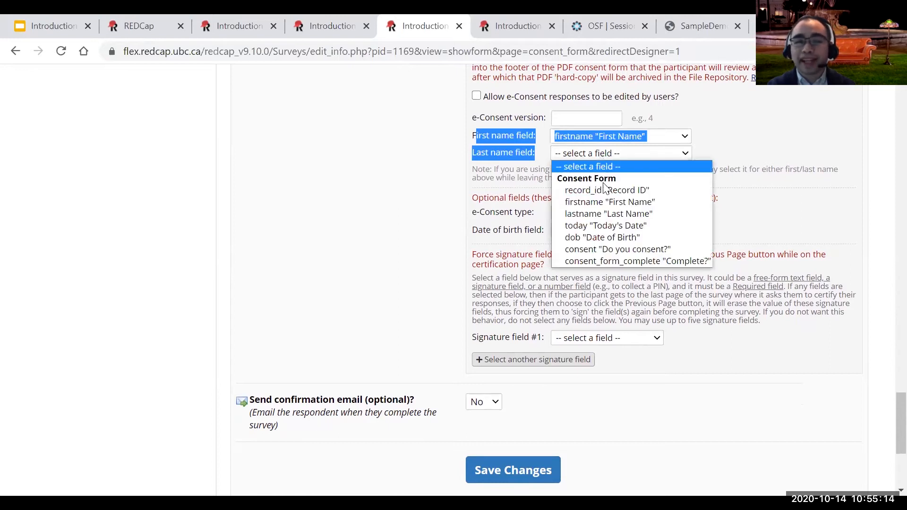
click(607, 214)
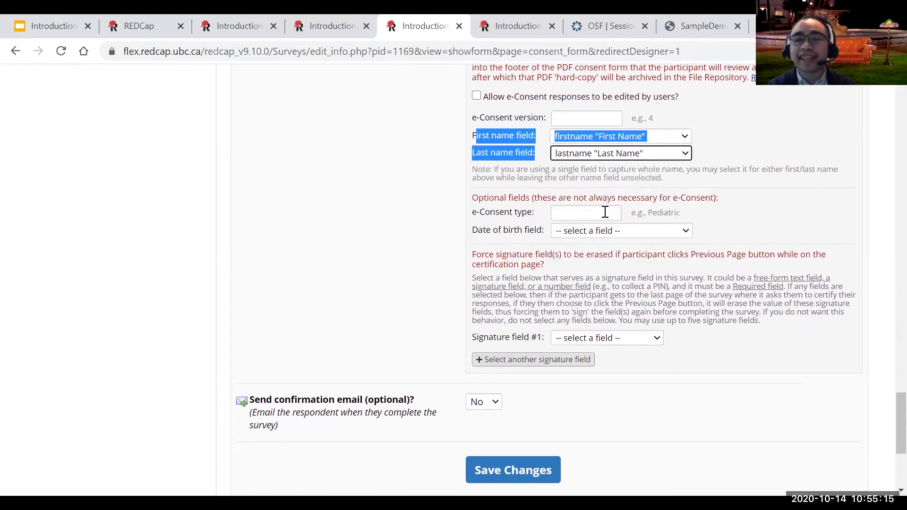
click(515, 169)
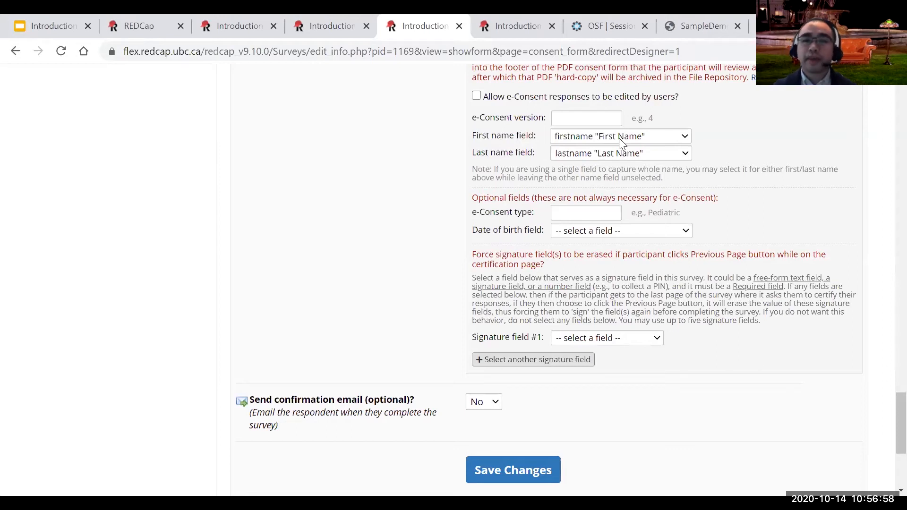
Reset the e-Consent last name field to no selected field
click(608, 157)
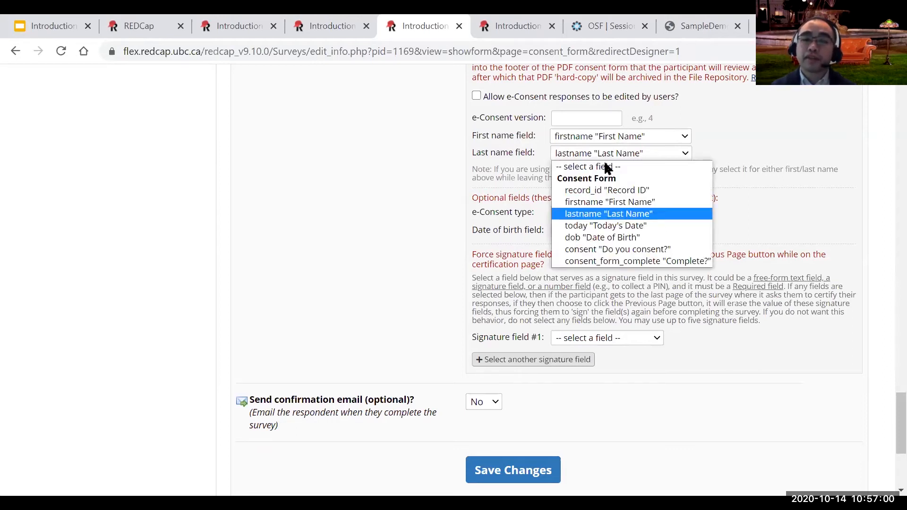
click(604, 164)
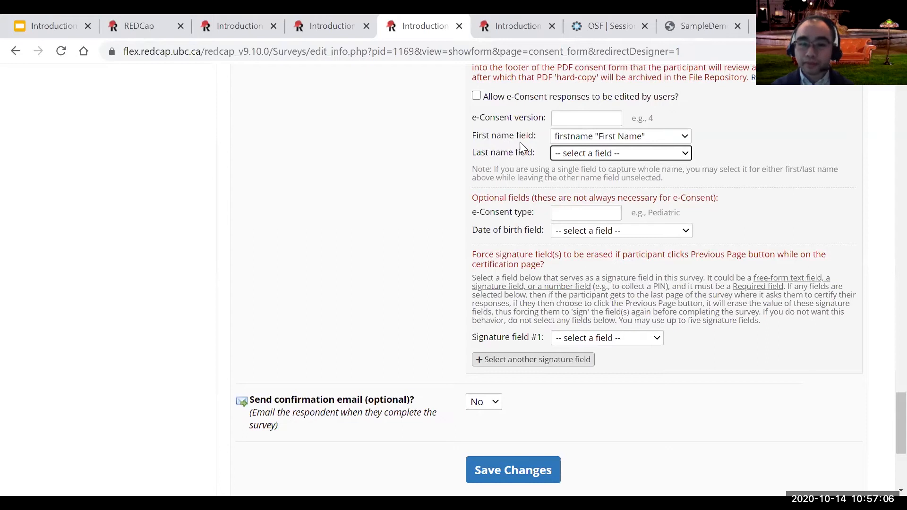
click(590, 212)
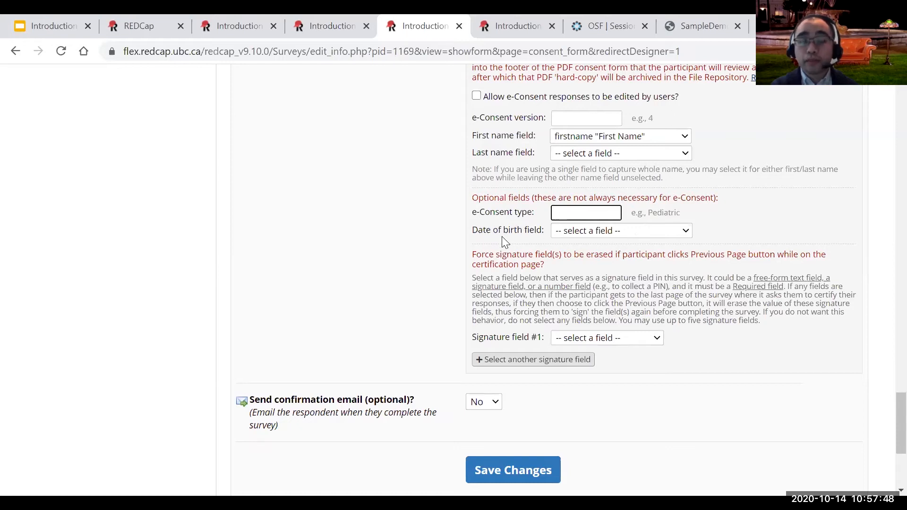
Assign dob "Date of Birth" as the optional e-Consent date of birth field
scroll(502, 240, down, 1)
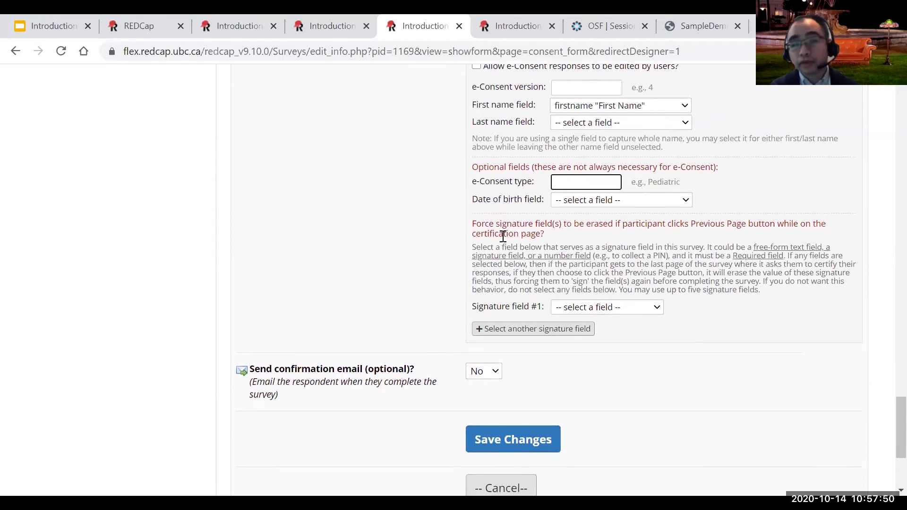
click(580, 202)
click(613, 286)
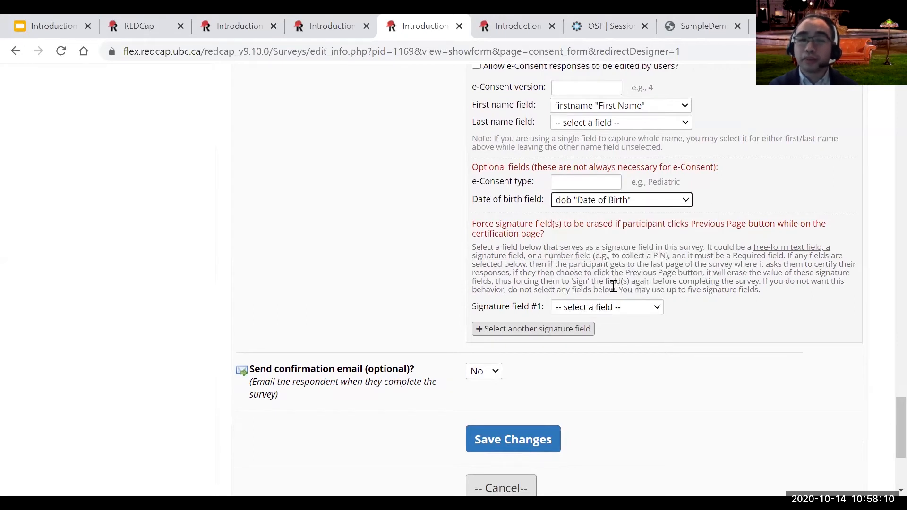
Check which survey fields can be chosen as Signature field #1, leaving it unselected
scroll(612, 285, down, 2)
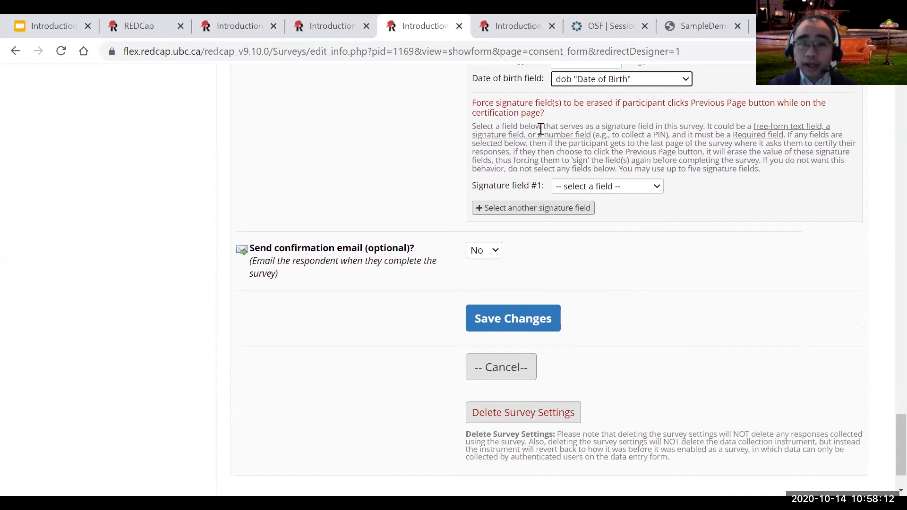
scroll(540, 129, up, 1)
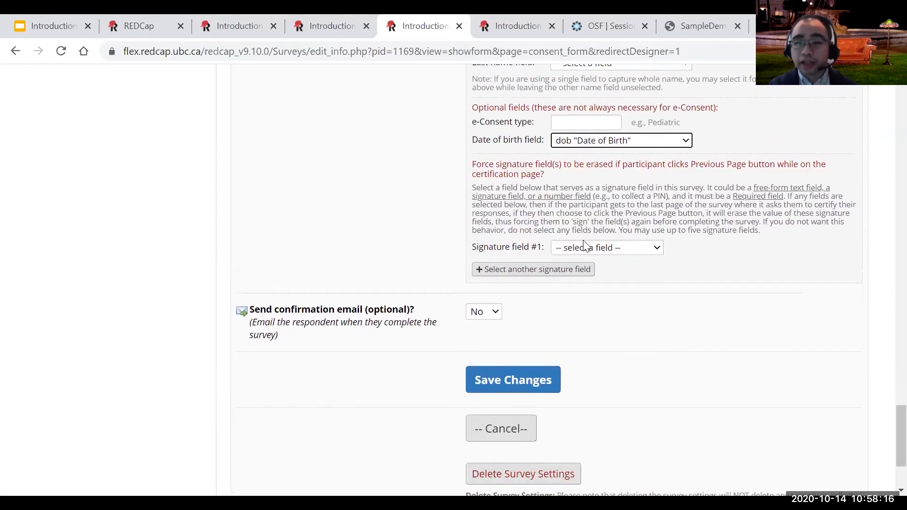
click(620, 251)
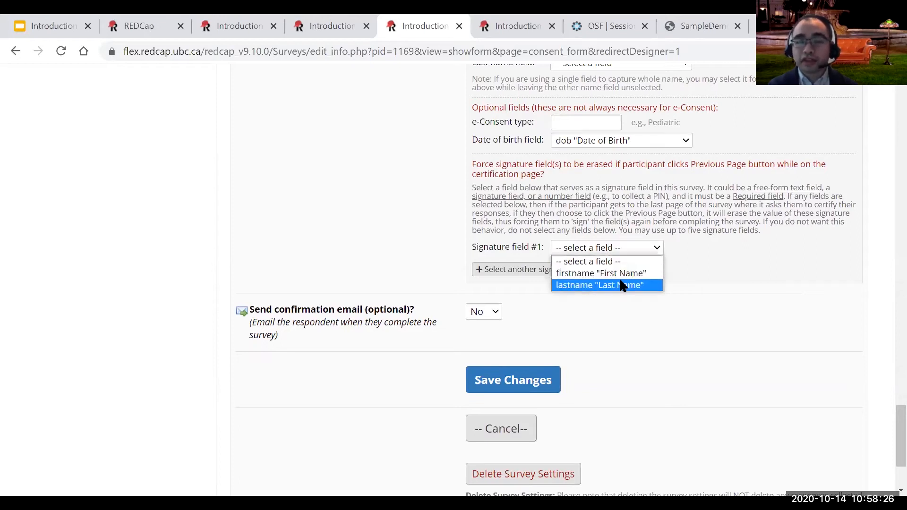
click(726, 269)
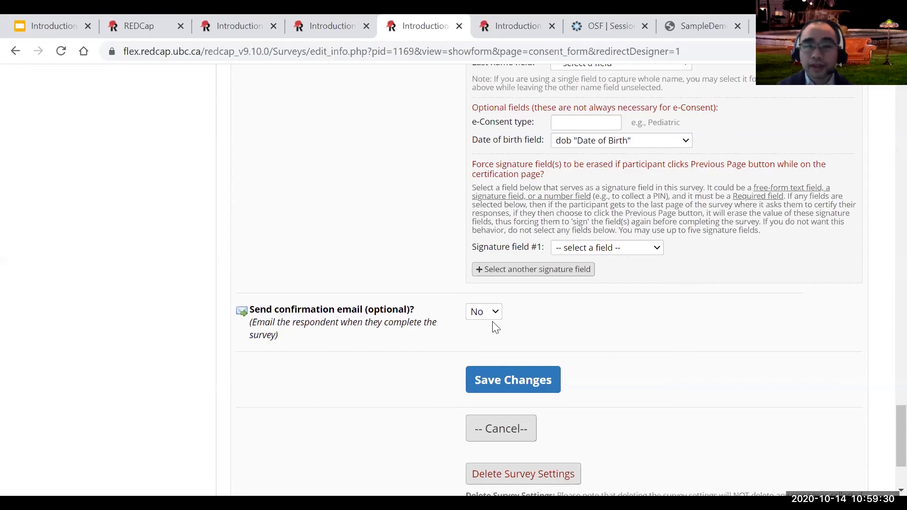
Set the option allowing participants to download a PDF of their responses at end of survey to Yes
scroll(492, 322, up, 1)
scroll(492, 321, up, 2)
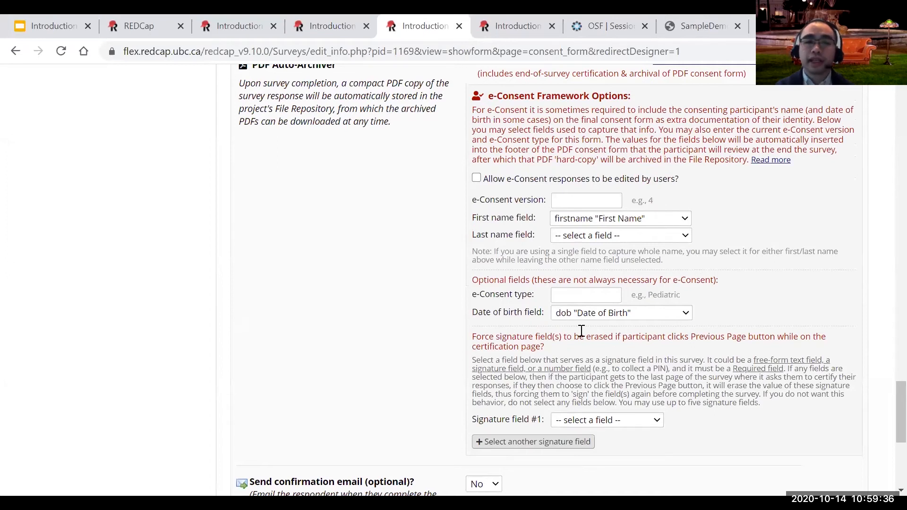
scroll(581, 330, up, 10)
scroll(581, 331, up, 7)
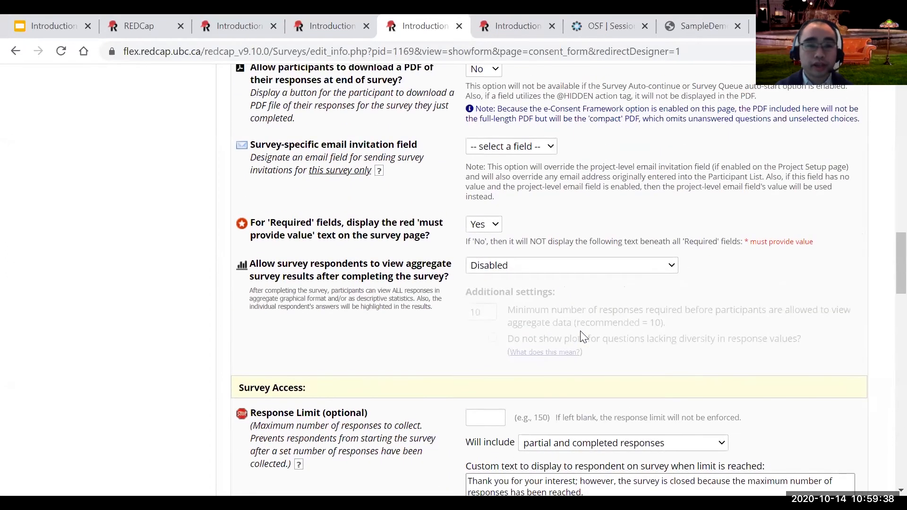
drag(257, 267, 438, 279)
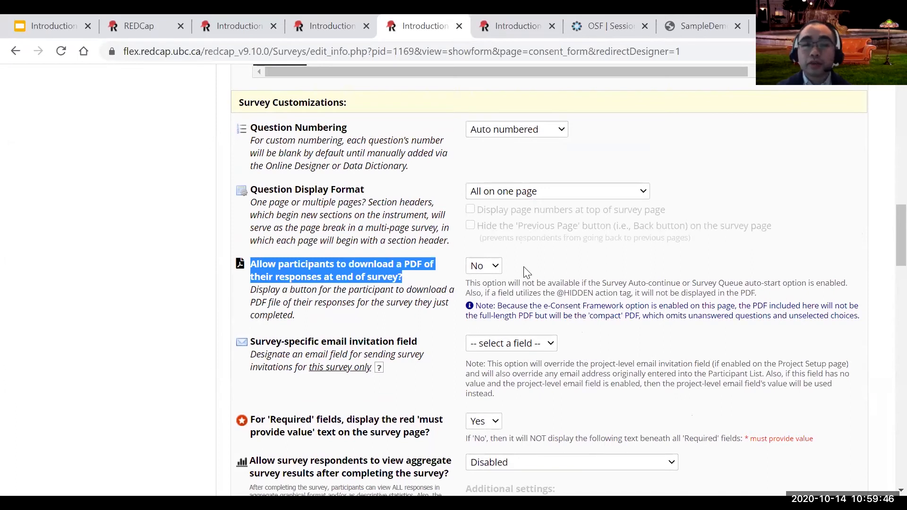
click(493, 267)
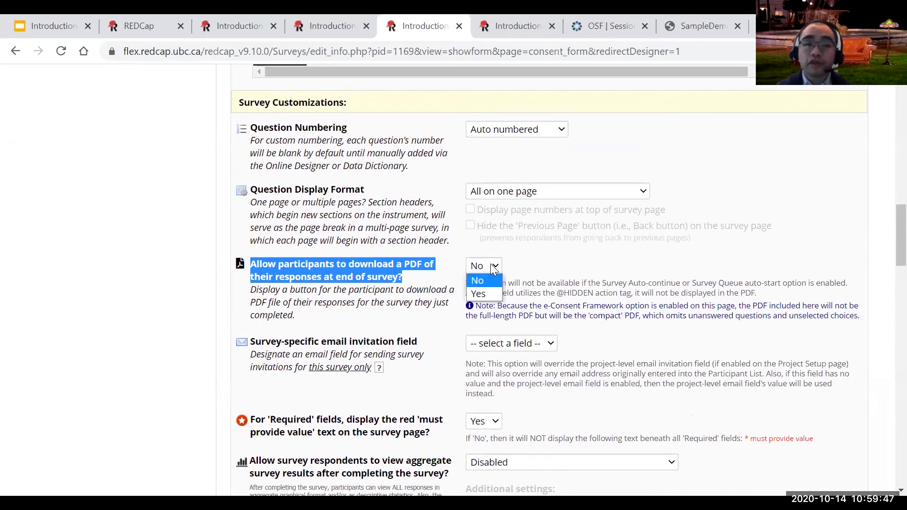
click(491, 298)
click(606, 282)
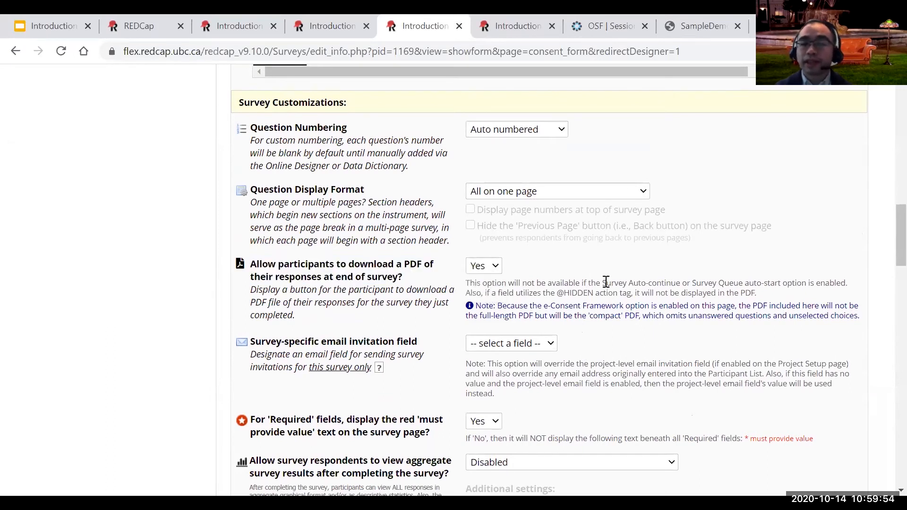
Set the optional confirmation email sent to respondents on survey completion to Yes
scroll(606, 282, down, 1)
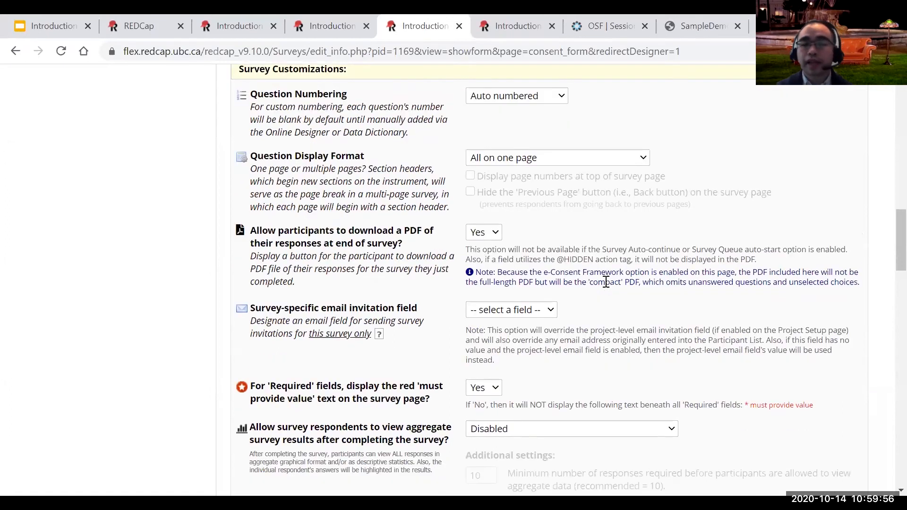
scroll(606, 282, down, 20)
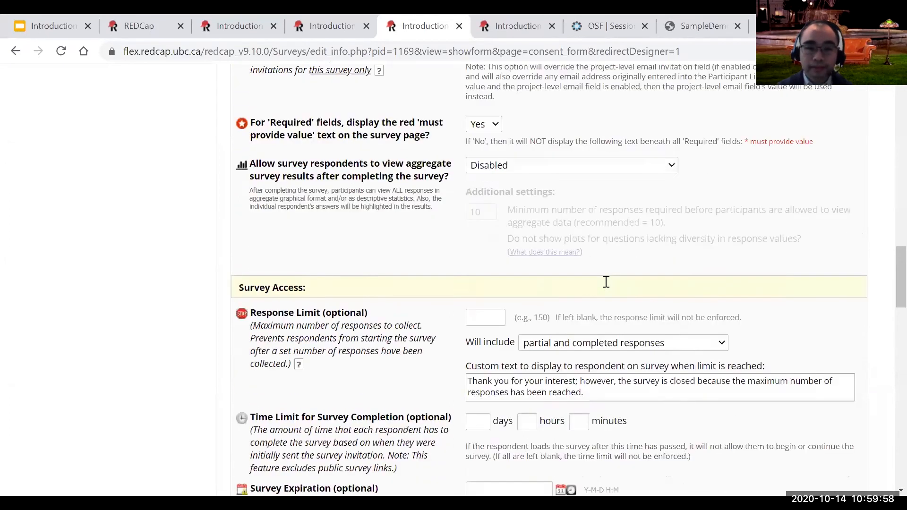
click(483, 189)
click(481, 213)
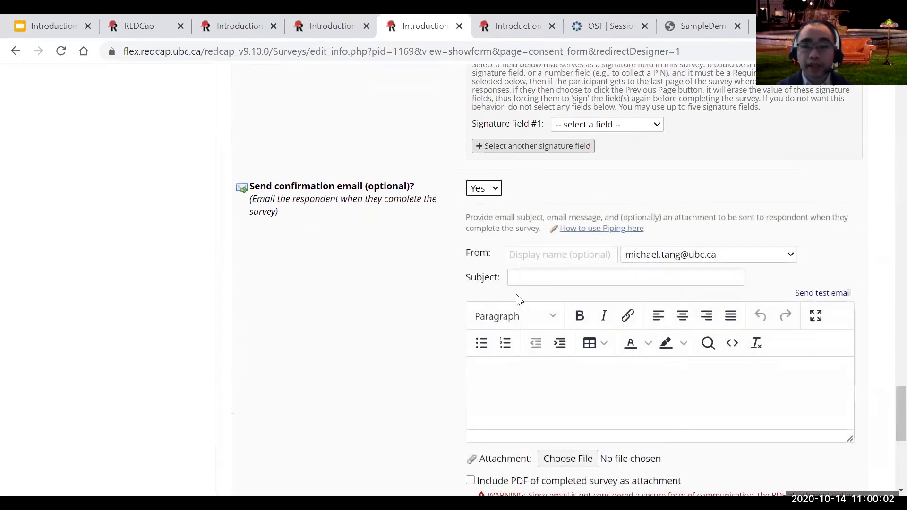
Include the PDF of the completed survey as a confirmation email attachment and try to save the survey settings without a subject or message
scroll(519, 300, down, 2)
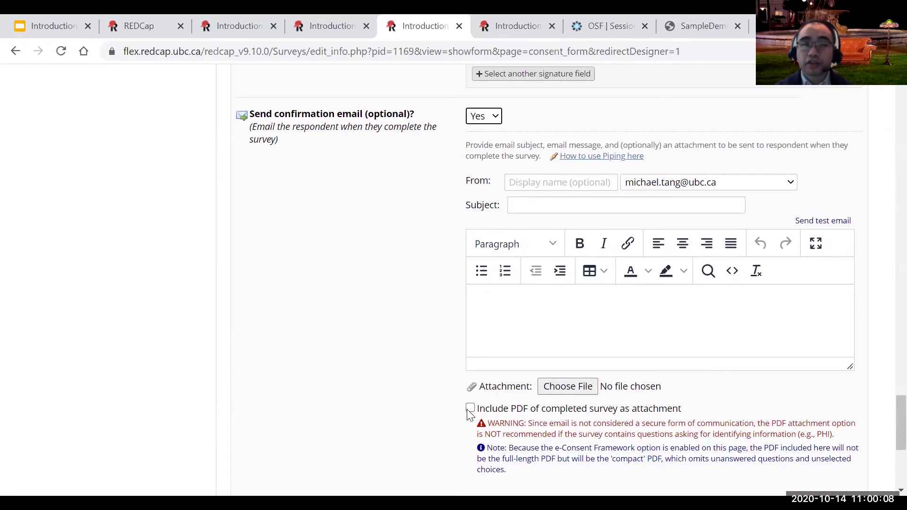
drag(279, 115, 419, 136)
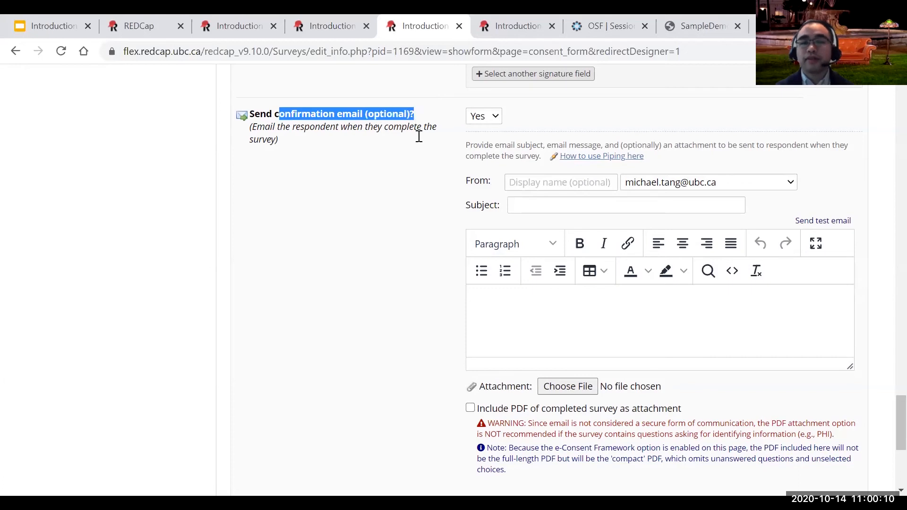
click(469, 409)
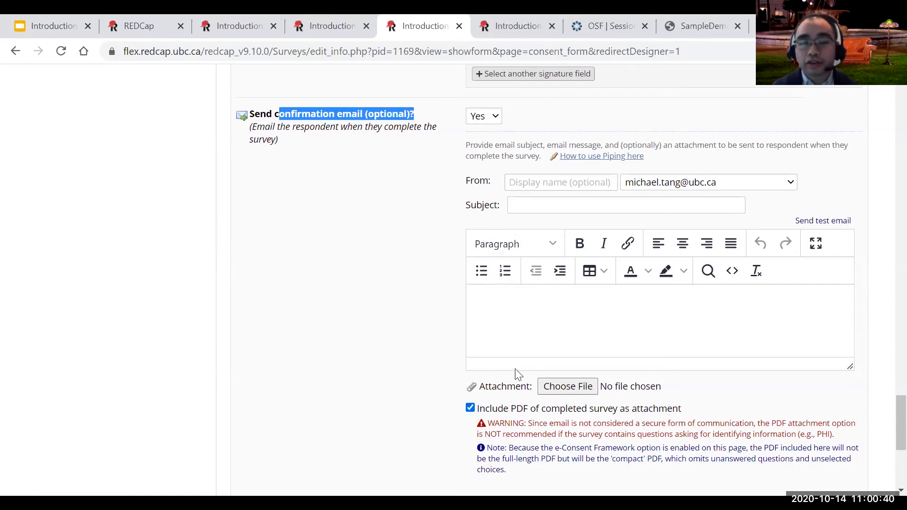
scroll(518, 375, down, 2)
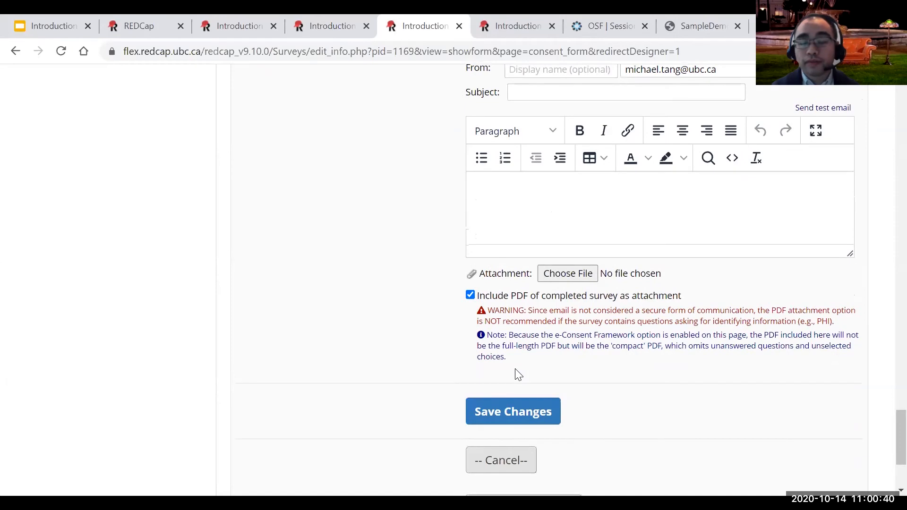
click(508, 413)
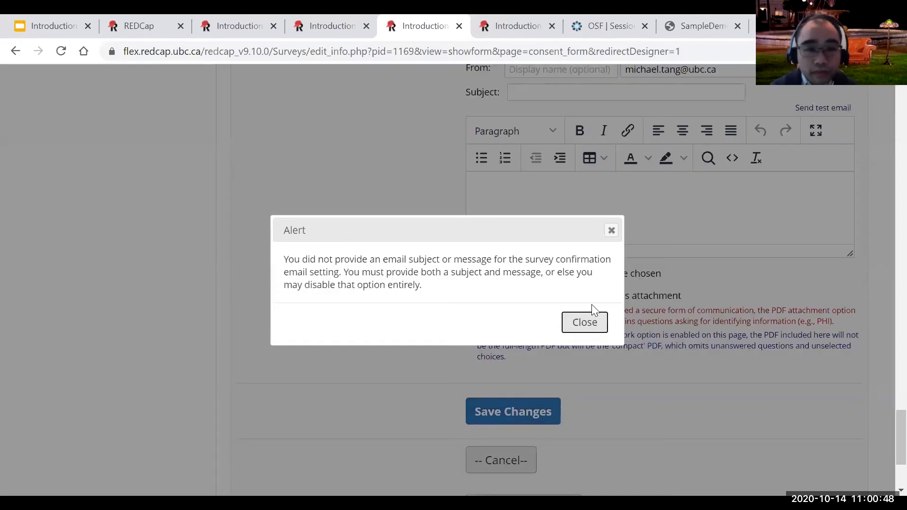
click(584, 326)
Set the optional confirmation email to No and save the survey settings
scroll(579, 347, up, 4)
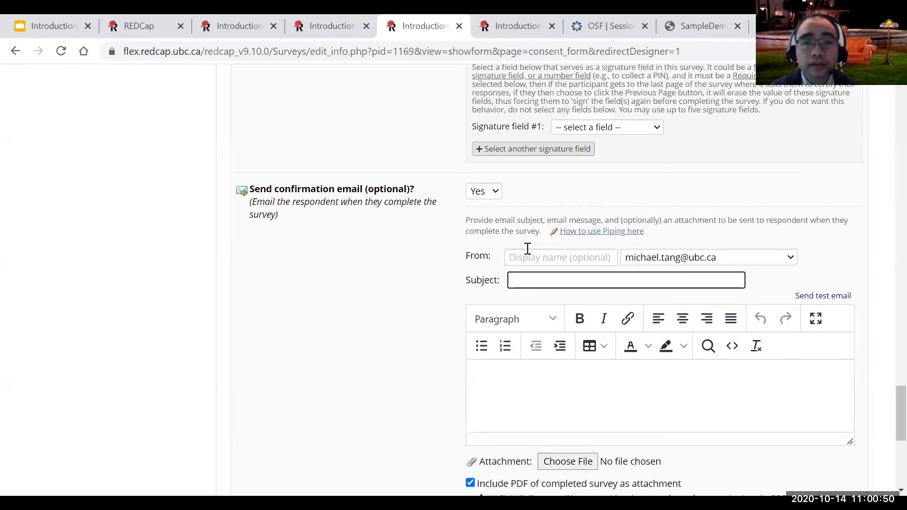
click(481, 194)
click(483, 213)
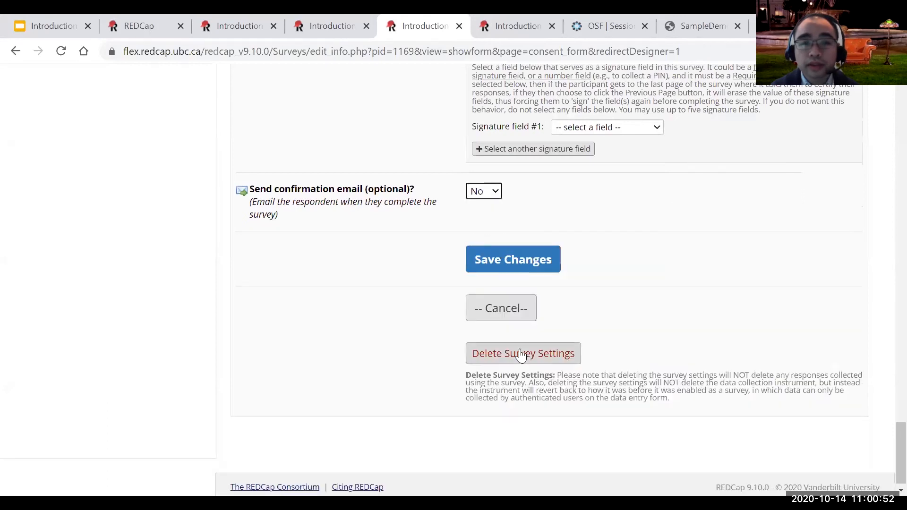
click(515, 270)
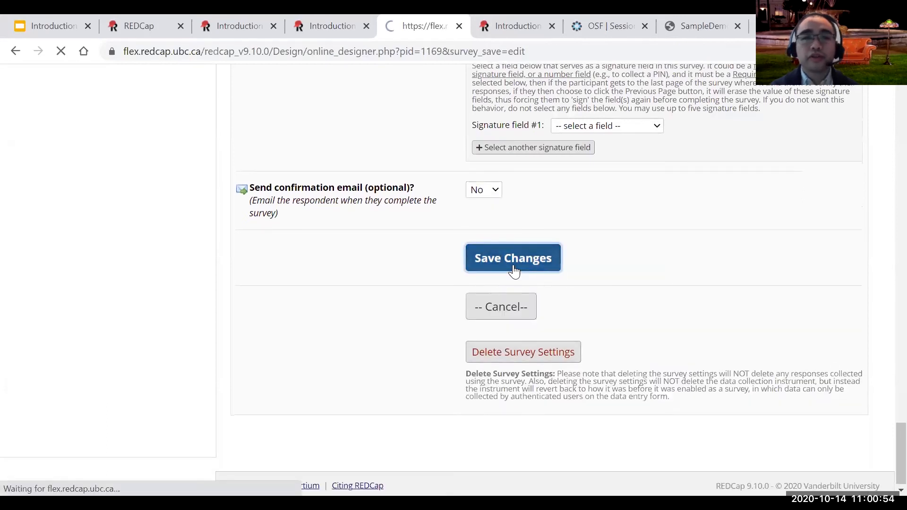